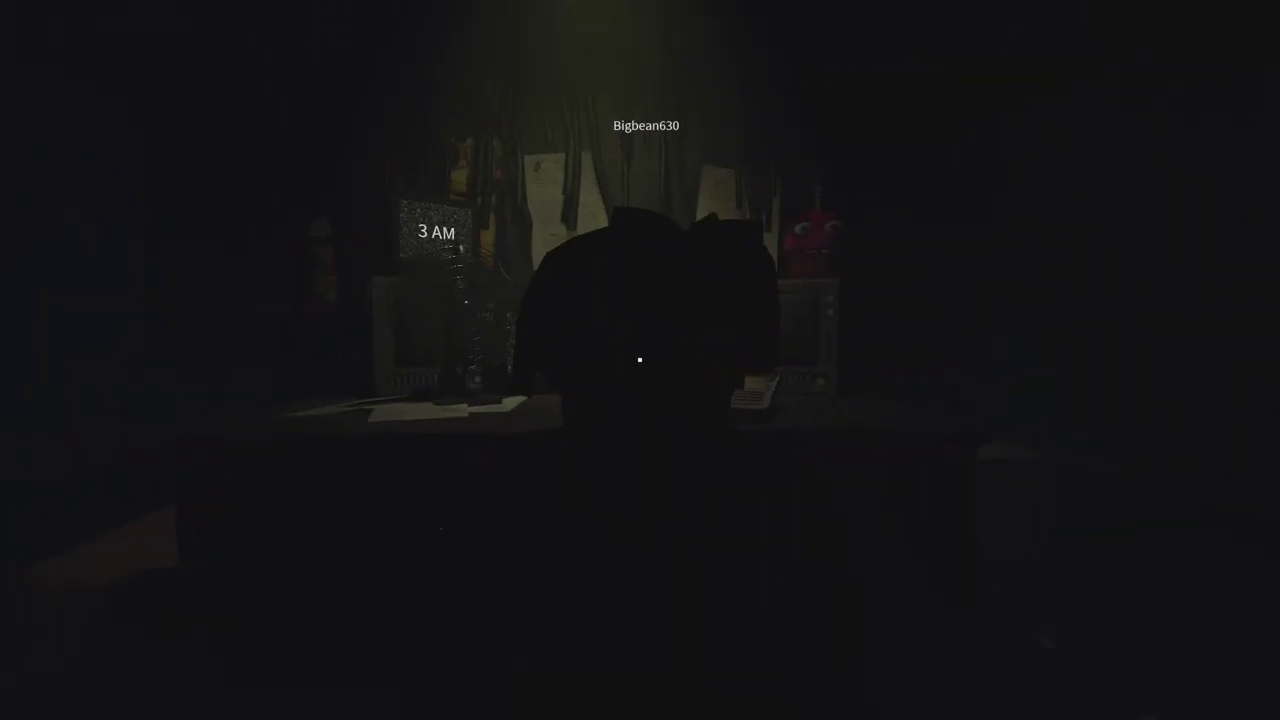
Step: Open the security camera monitor from the desk at 3 AM
left_click(640, 360)
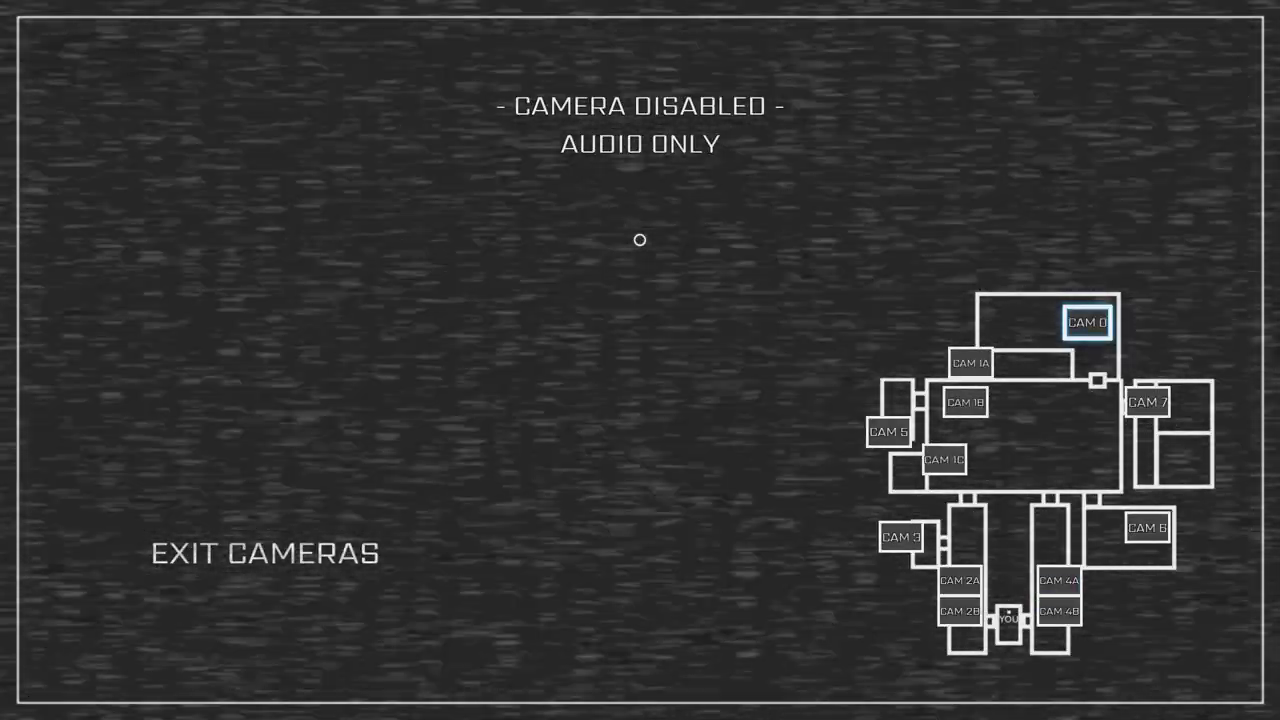
Step: Check the CAM 7, 5, 3, 2A and 2B feeds, then exit back to the office
key("7")
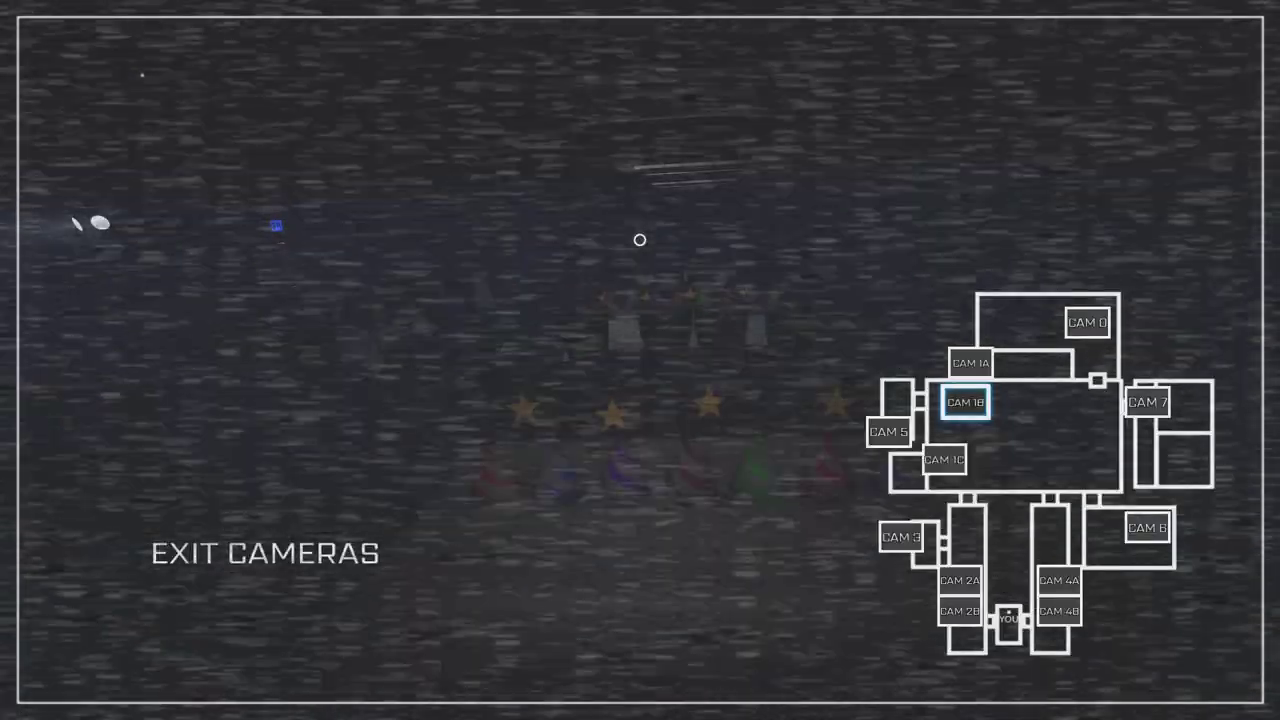
key("5")
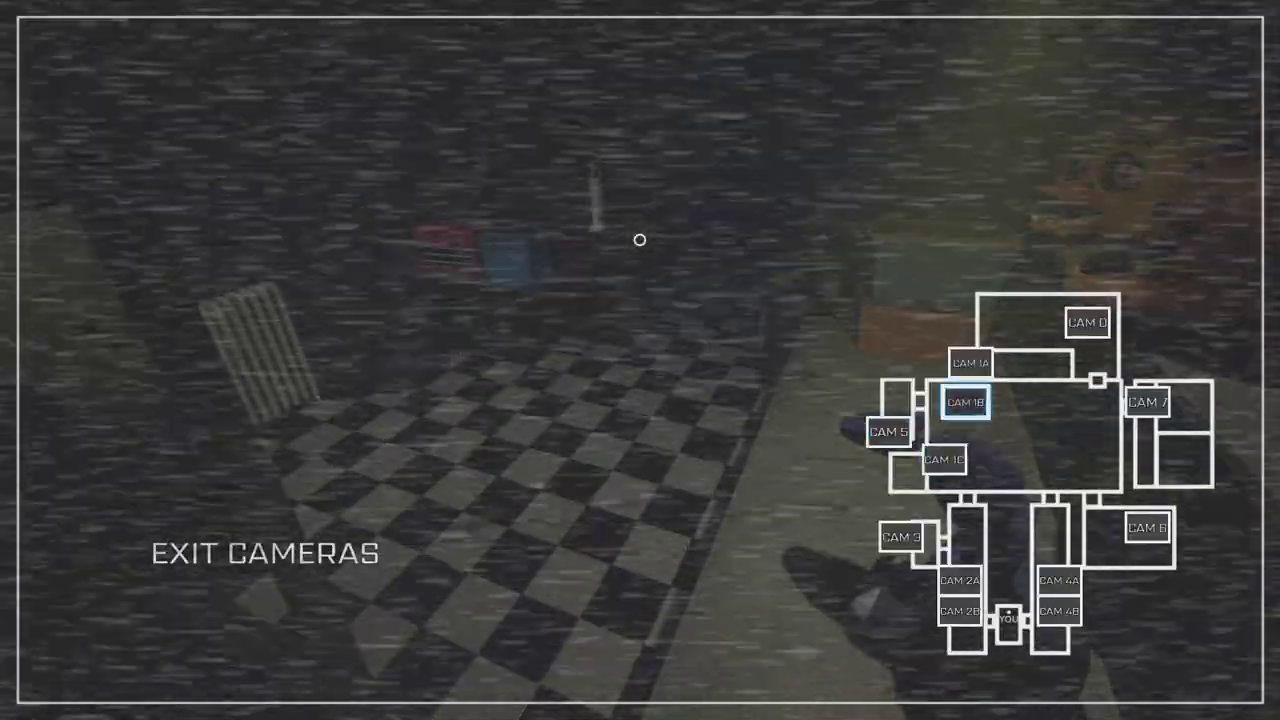
key("0")
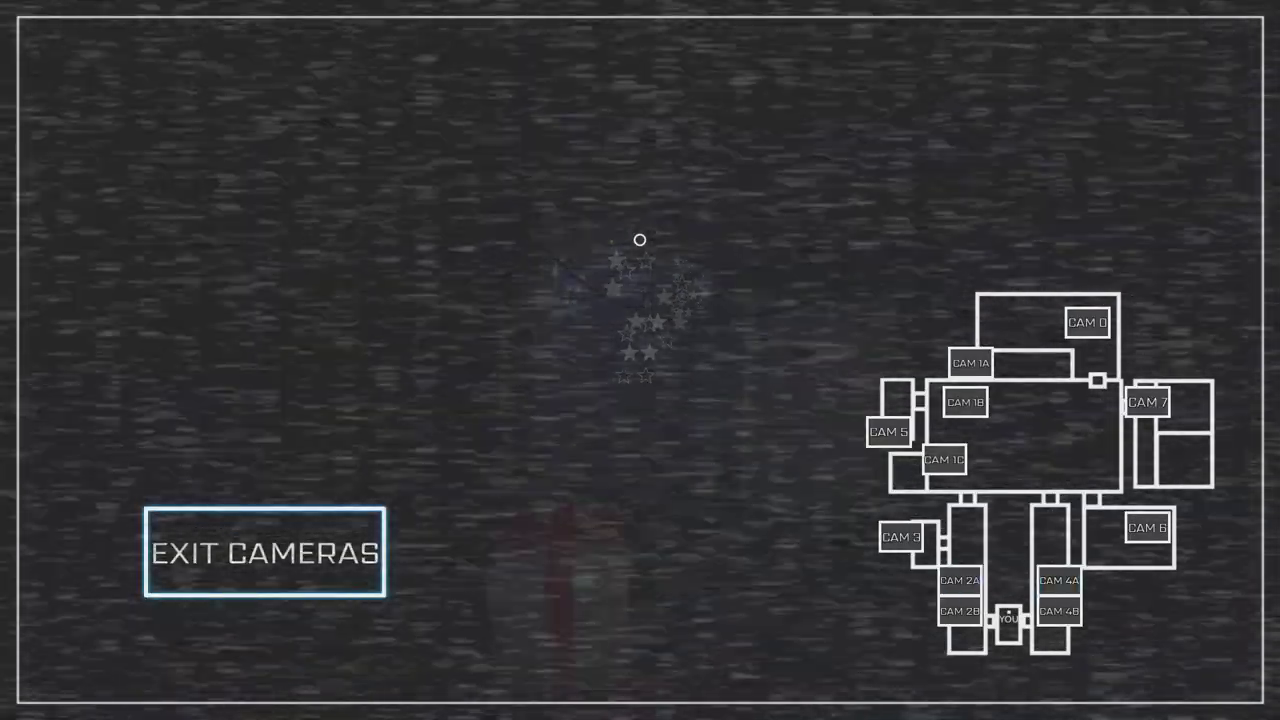
key("Right")
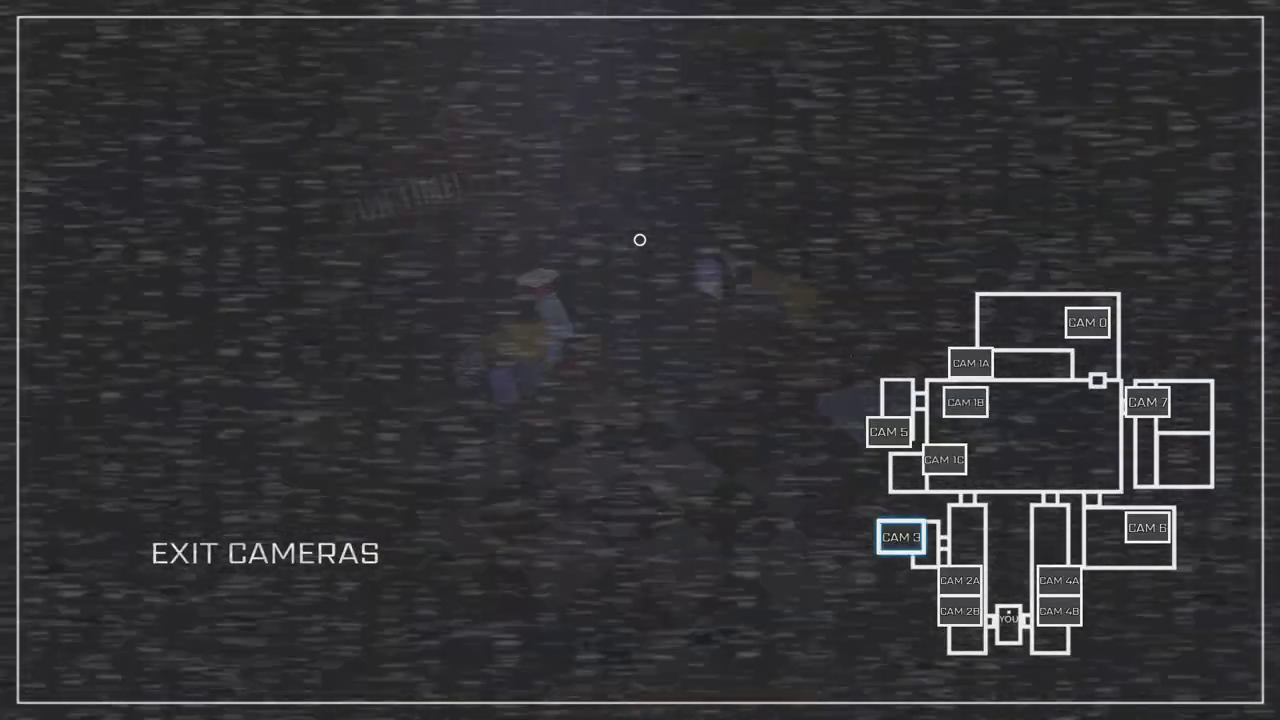
key("Right")
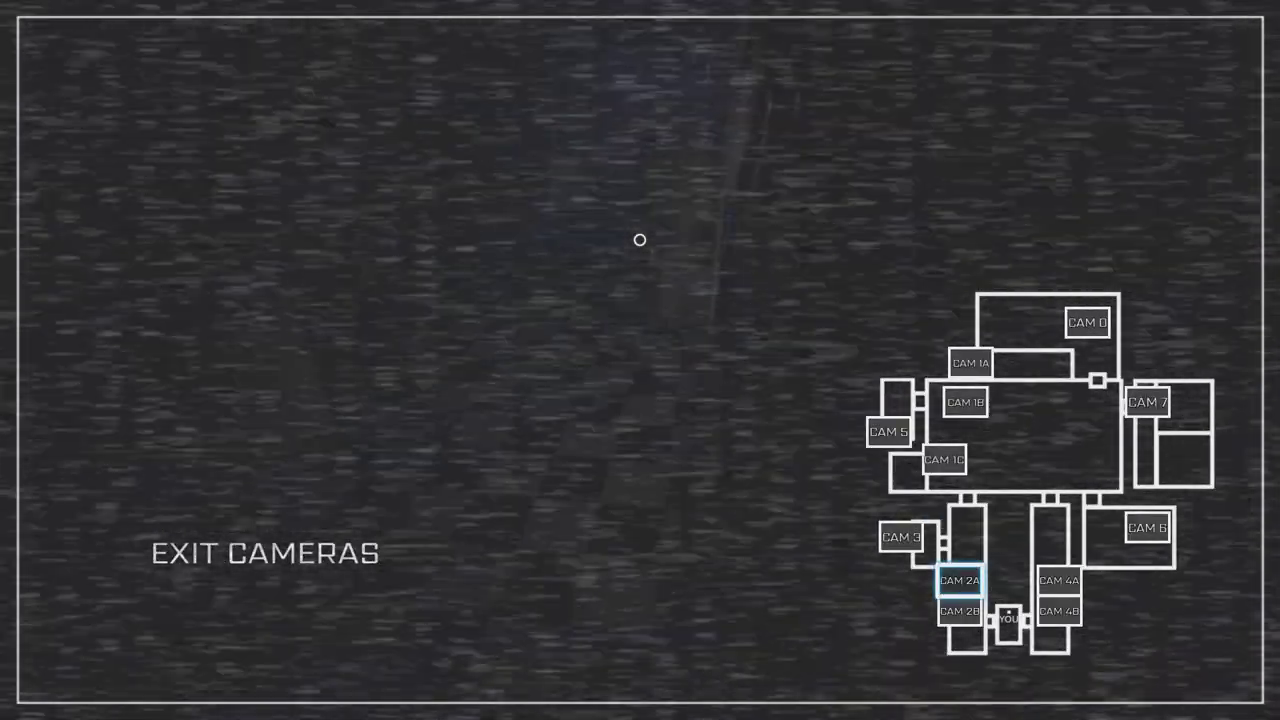
key("Down")
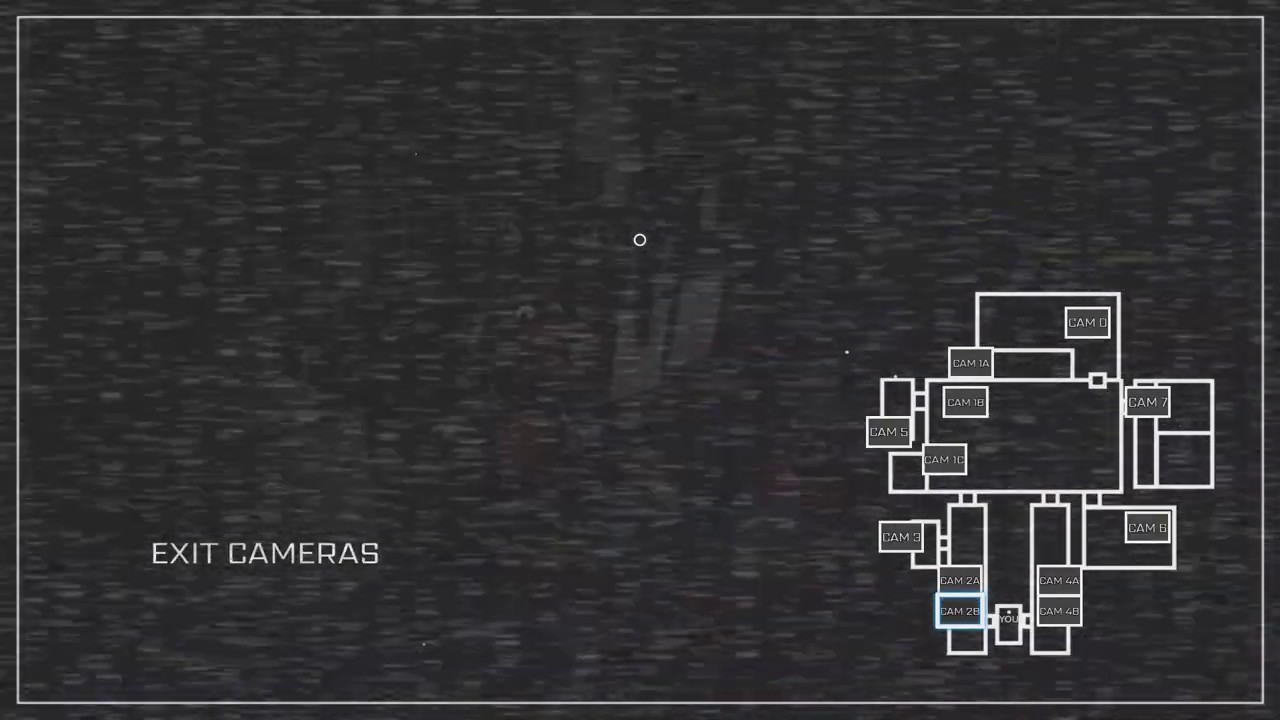
key("Left")
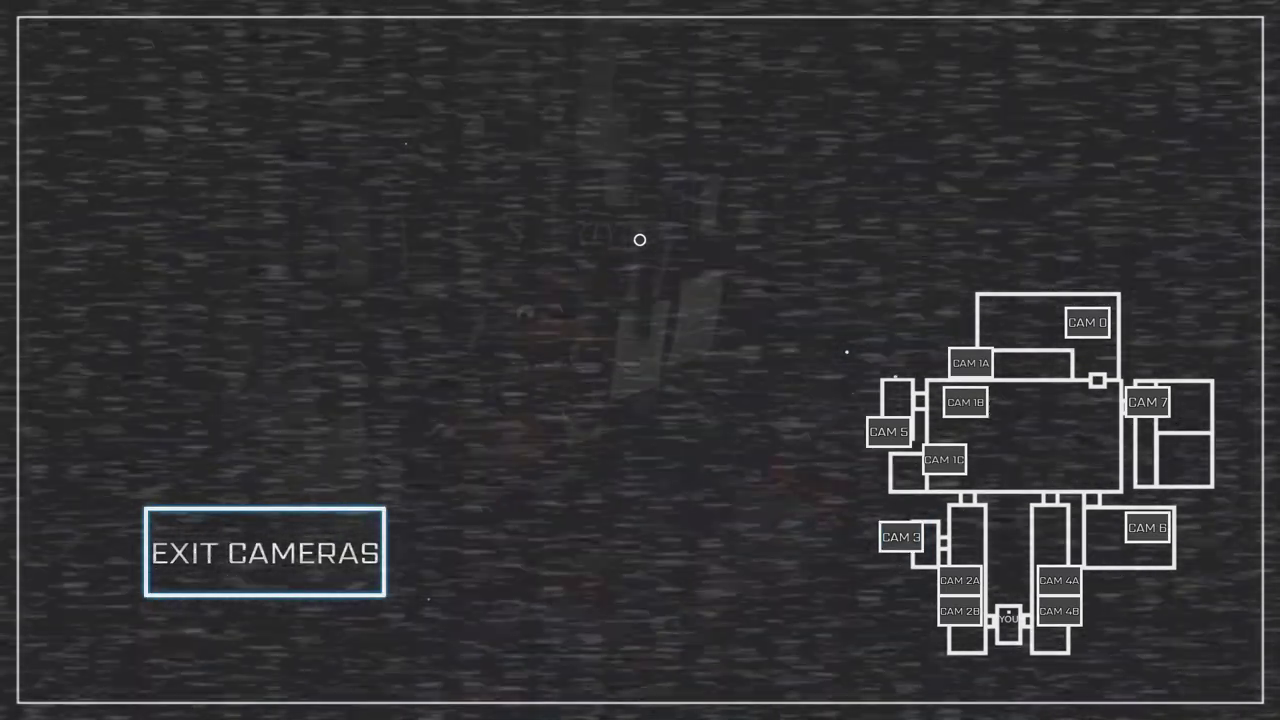
key("e")
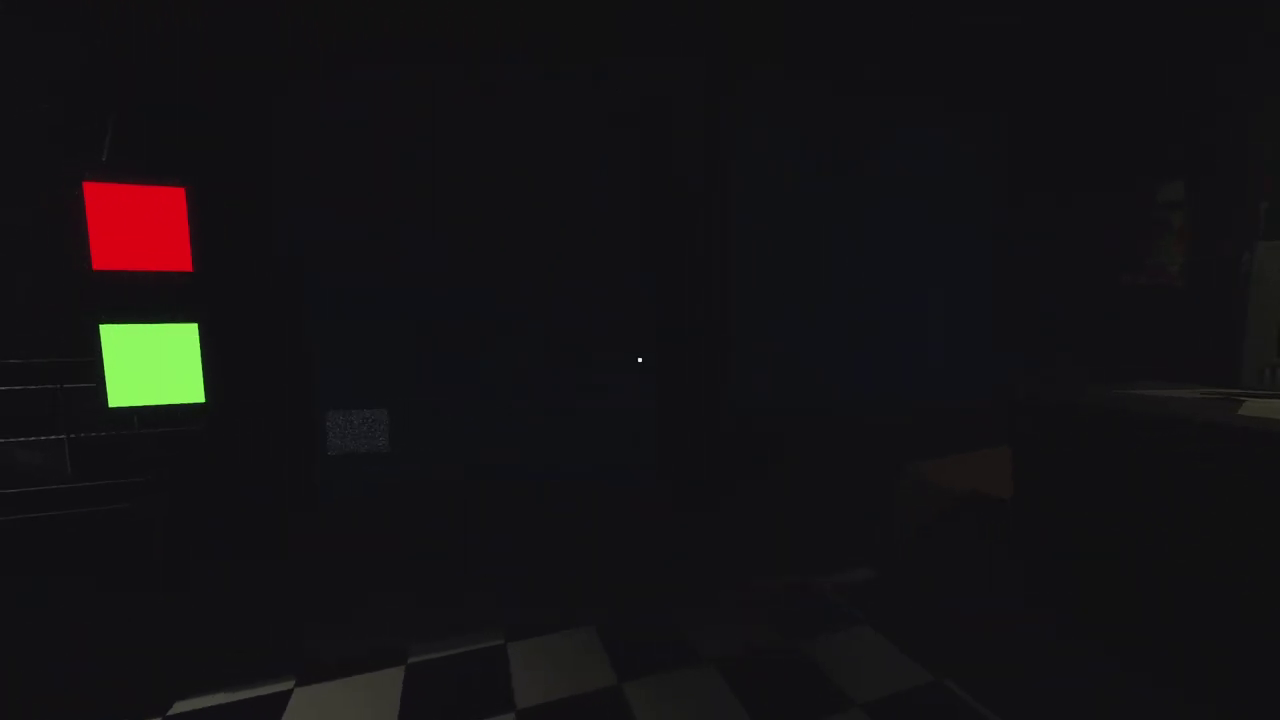
Step: Walk back to the desk and reopen the camera monitor at 4 AM
key("s")
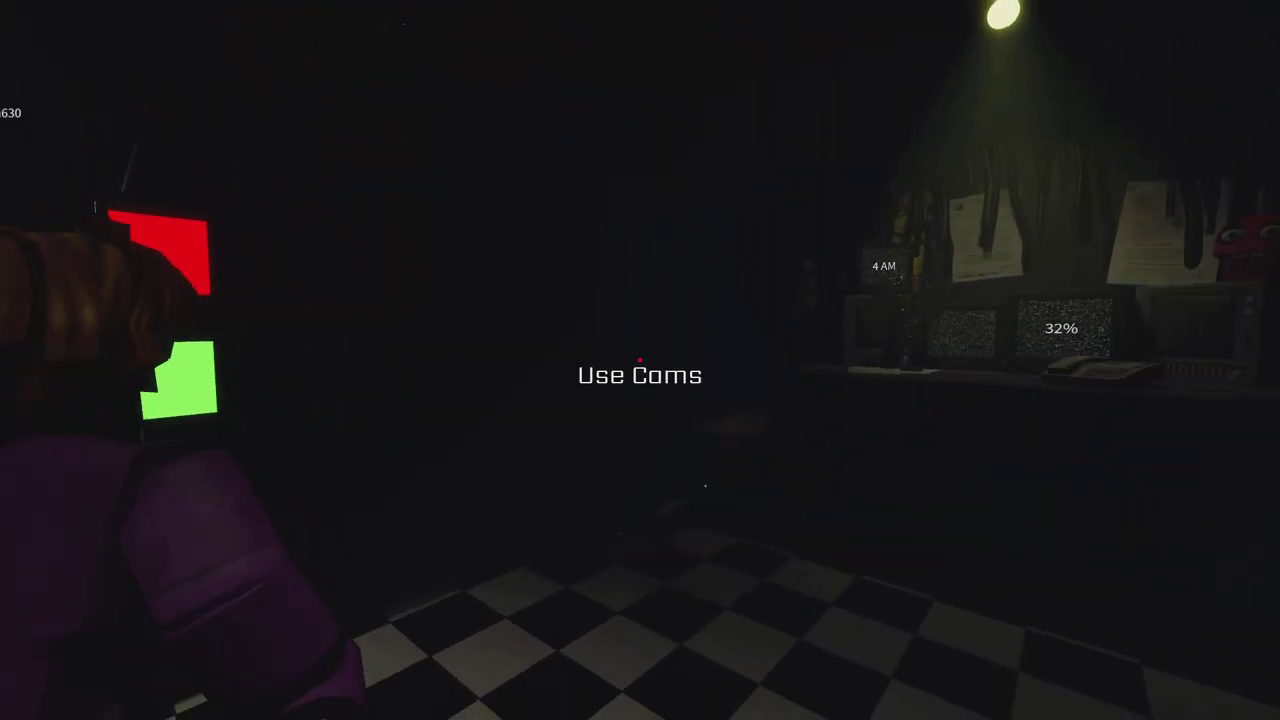
key("w")
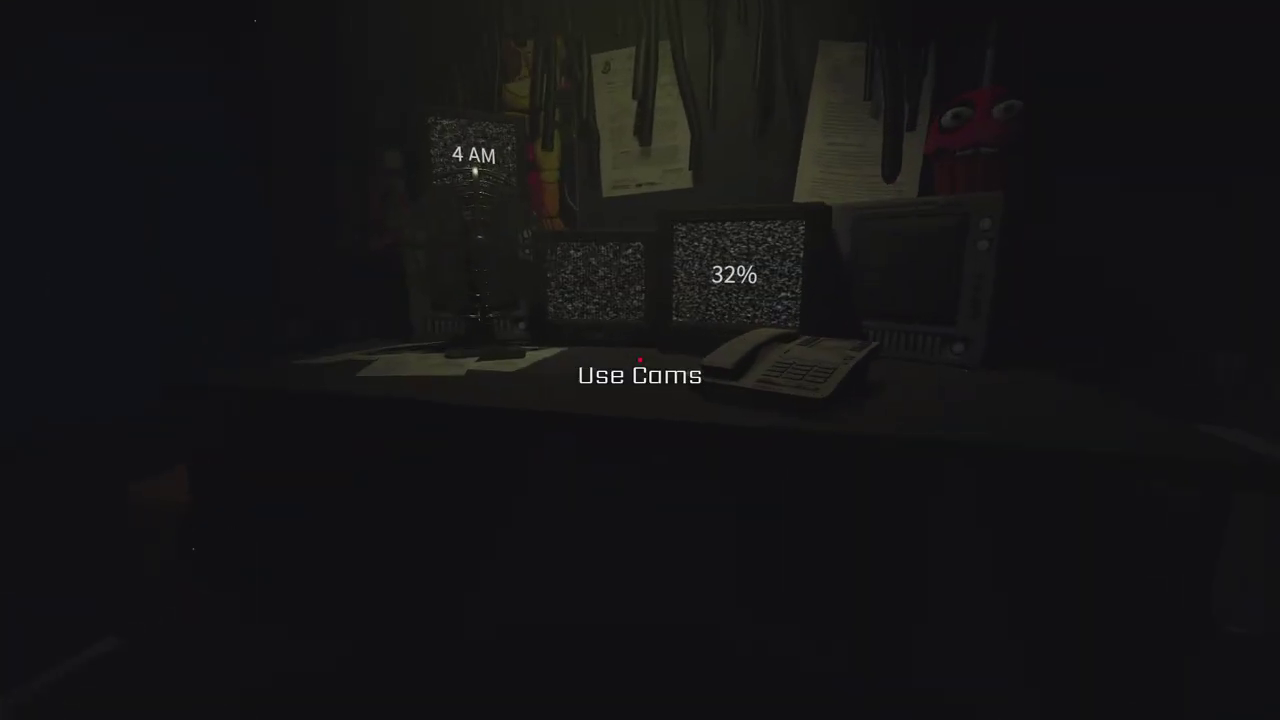
left_click(640, 360)
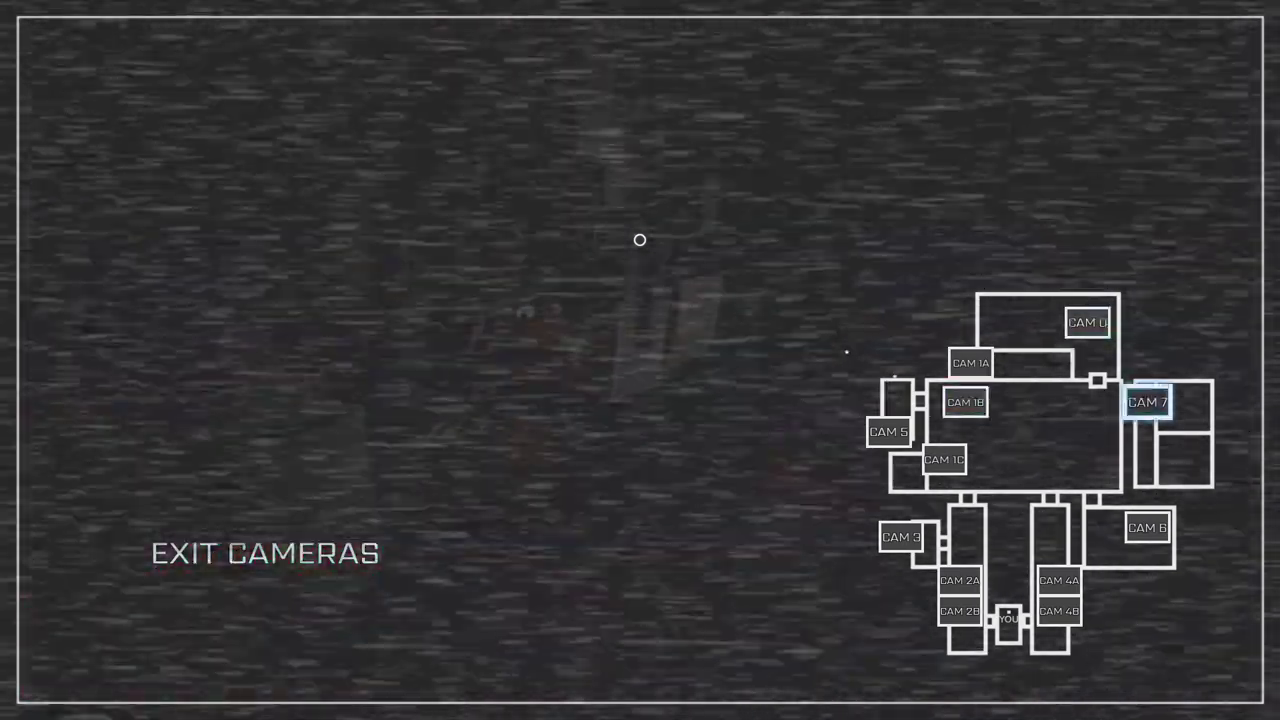
Step: Recheck the CAM 6, 4A, 4B, 0, 1A, 5 and 2A feeds, then exit the cameras
key("6")
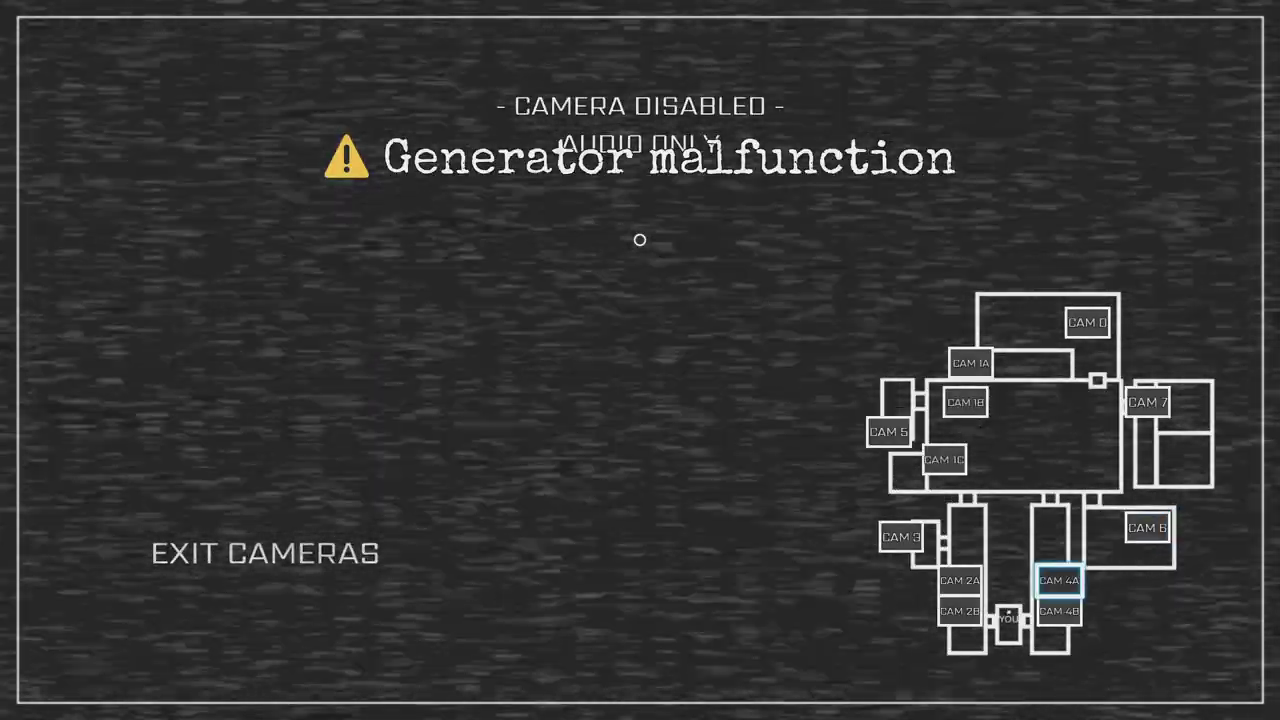
key("Down")
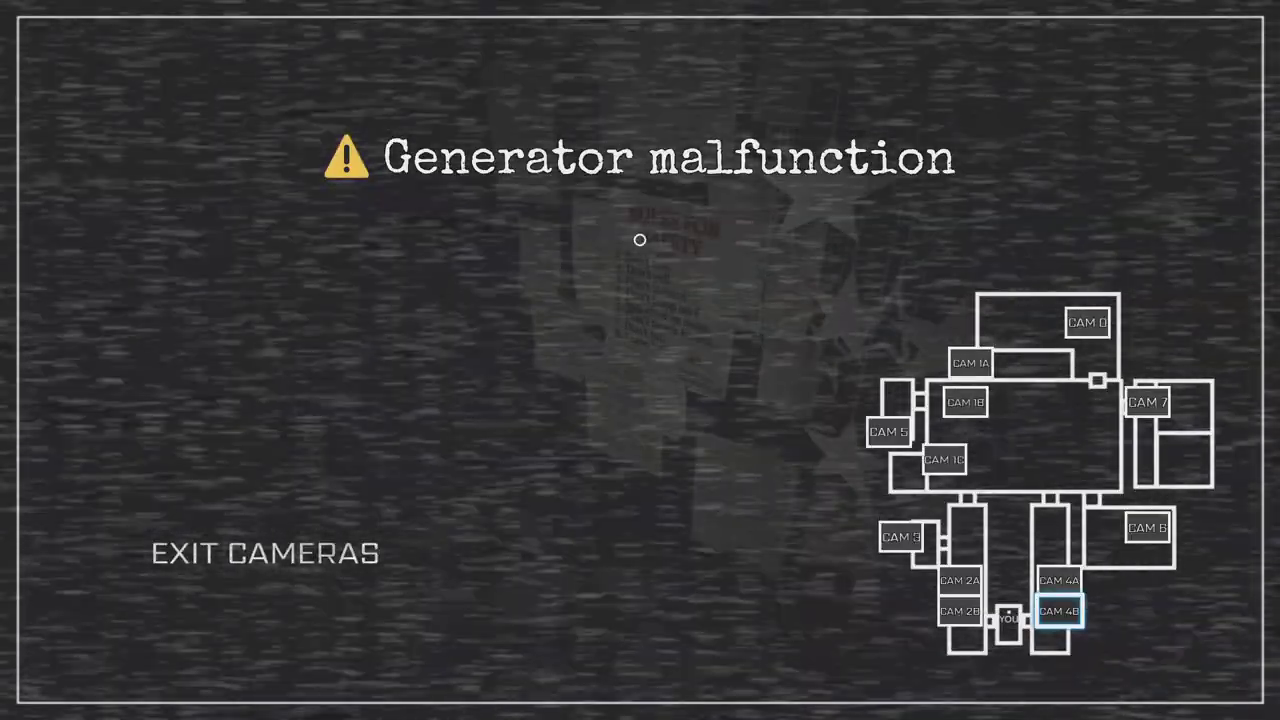
key("Up")
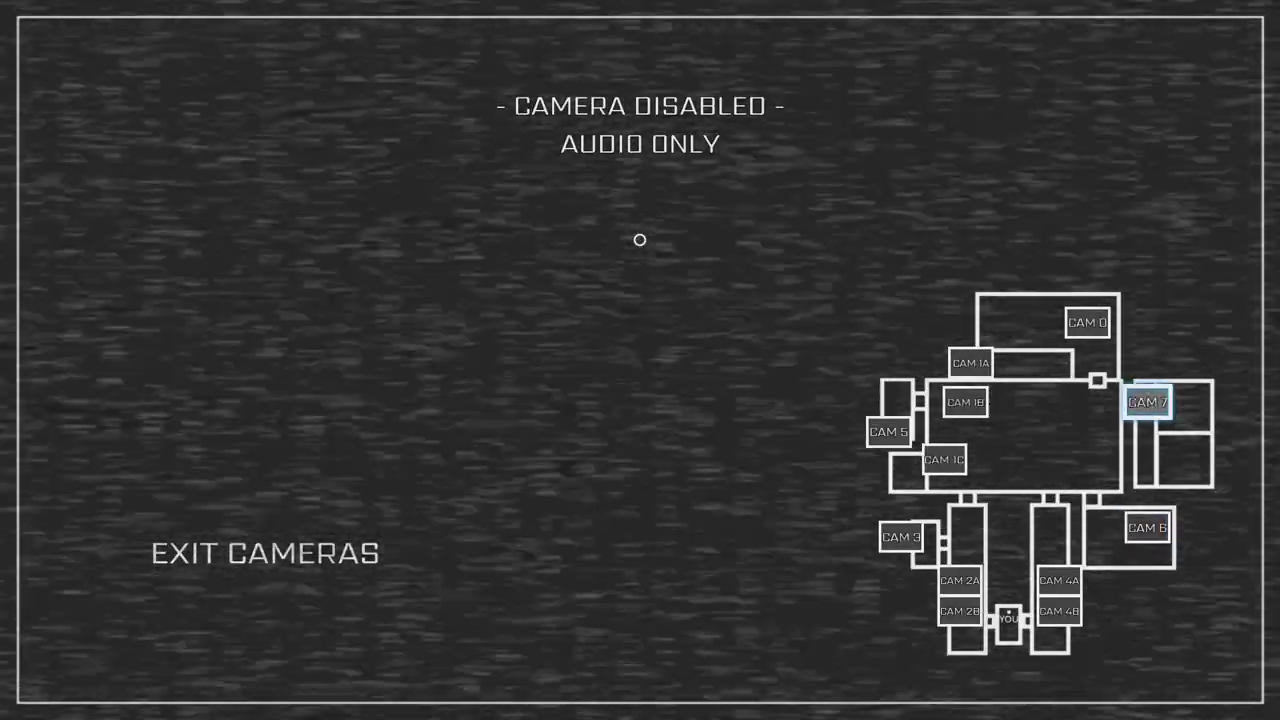
key("Up")
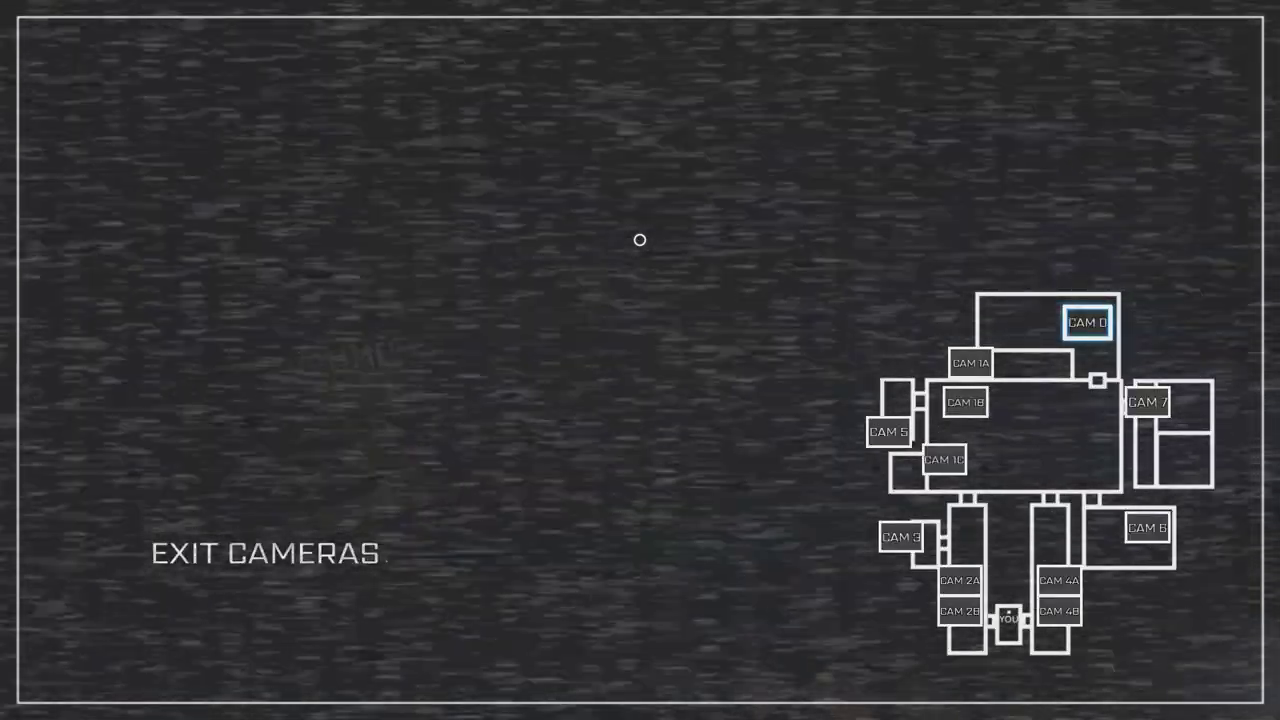
key("Left")
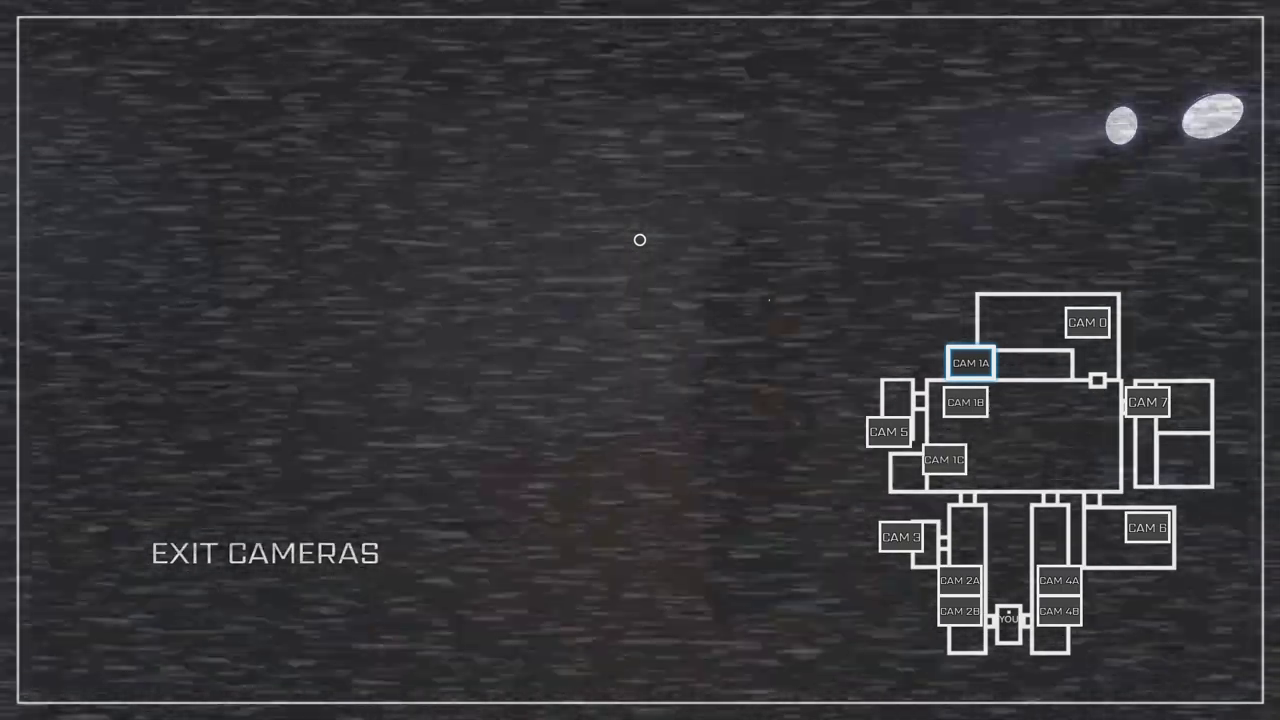
key("Left")
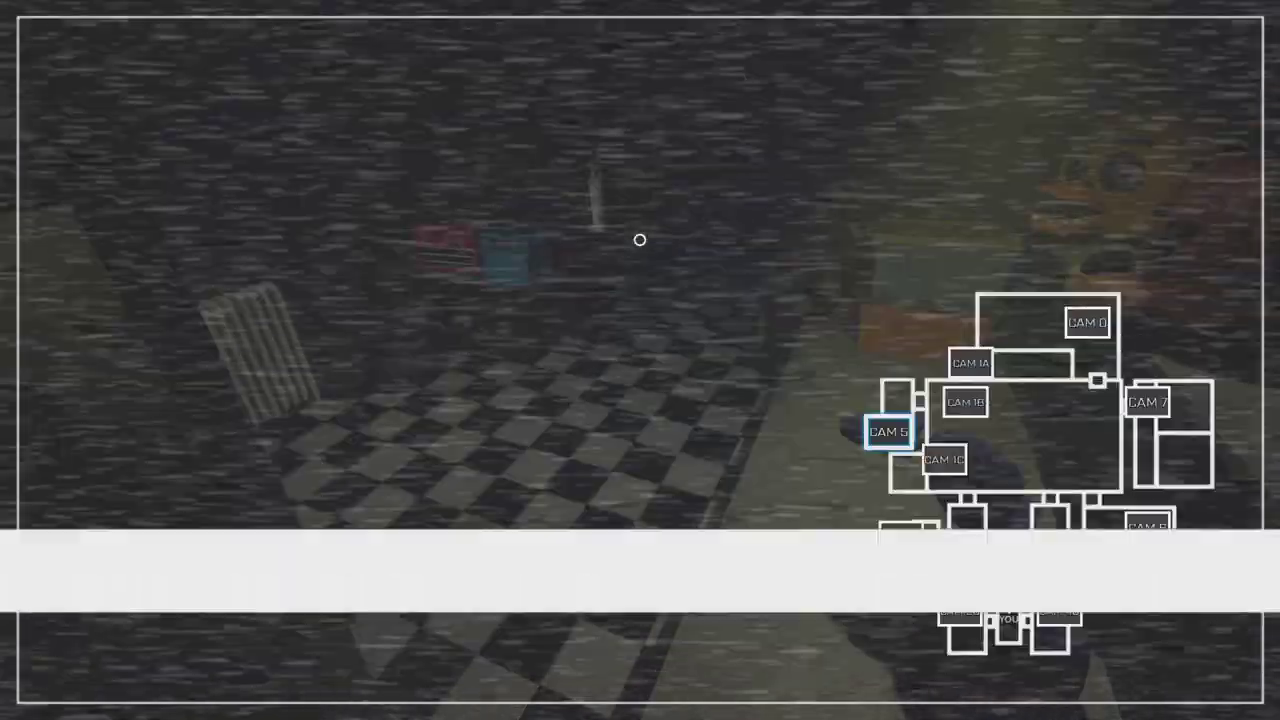
key("Right")
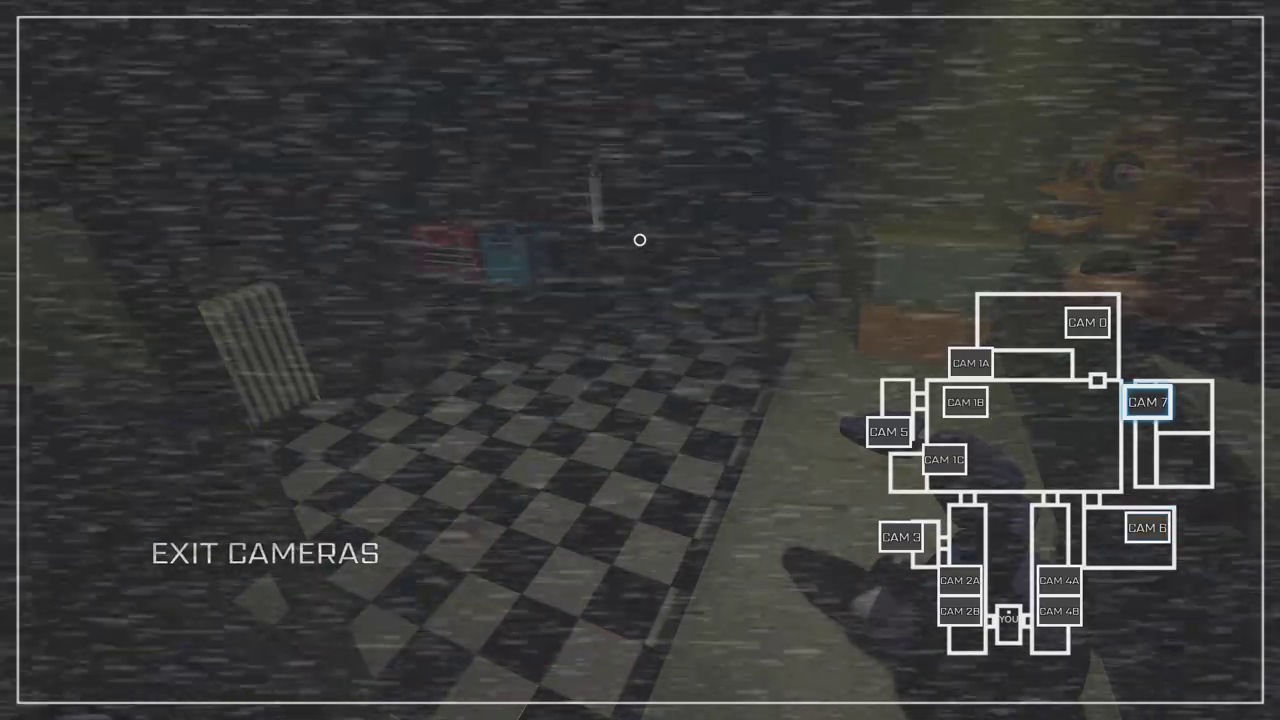
key("Down")
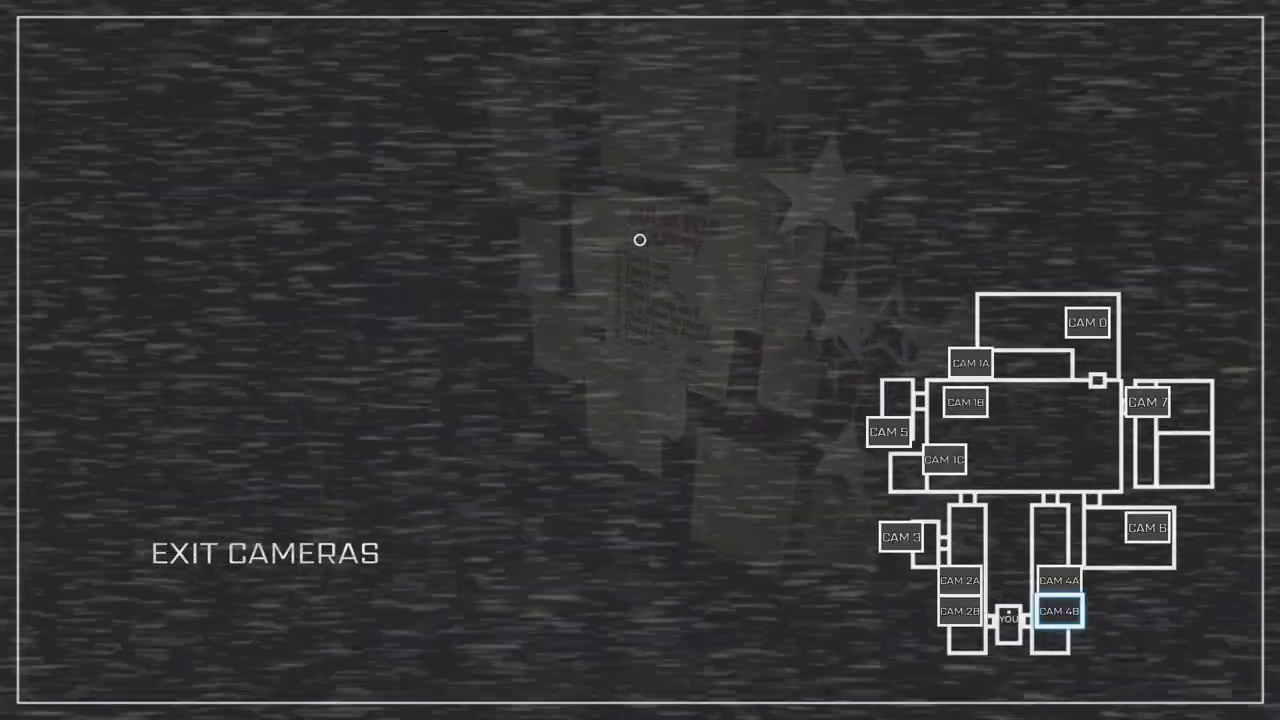
key("Up")
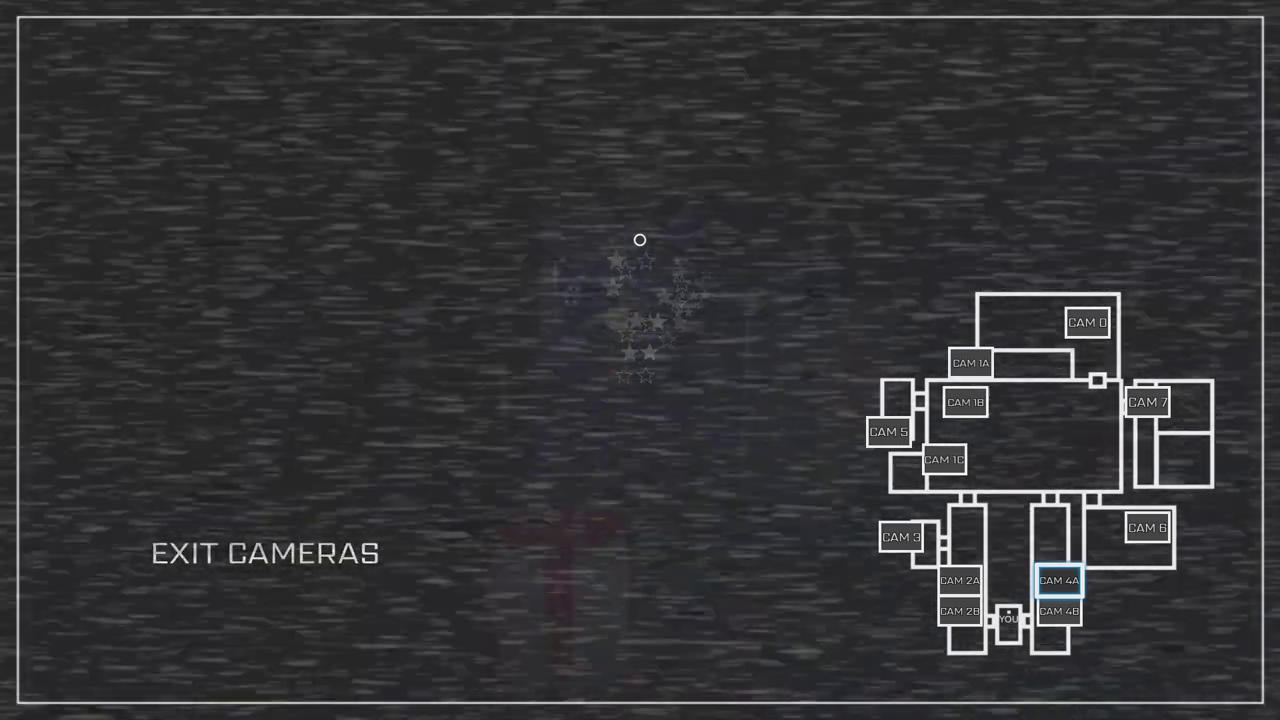
key("Left")
key("Return")
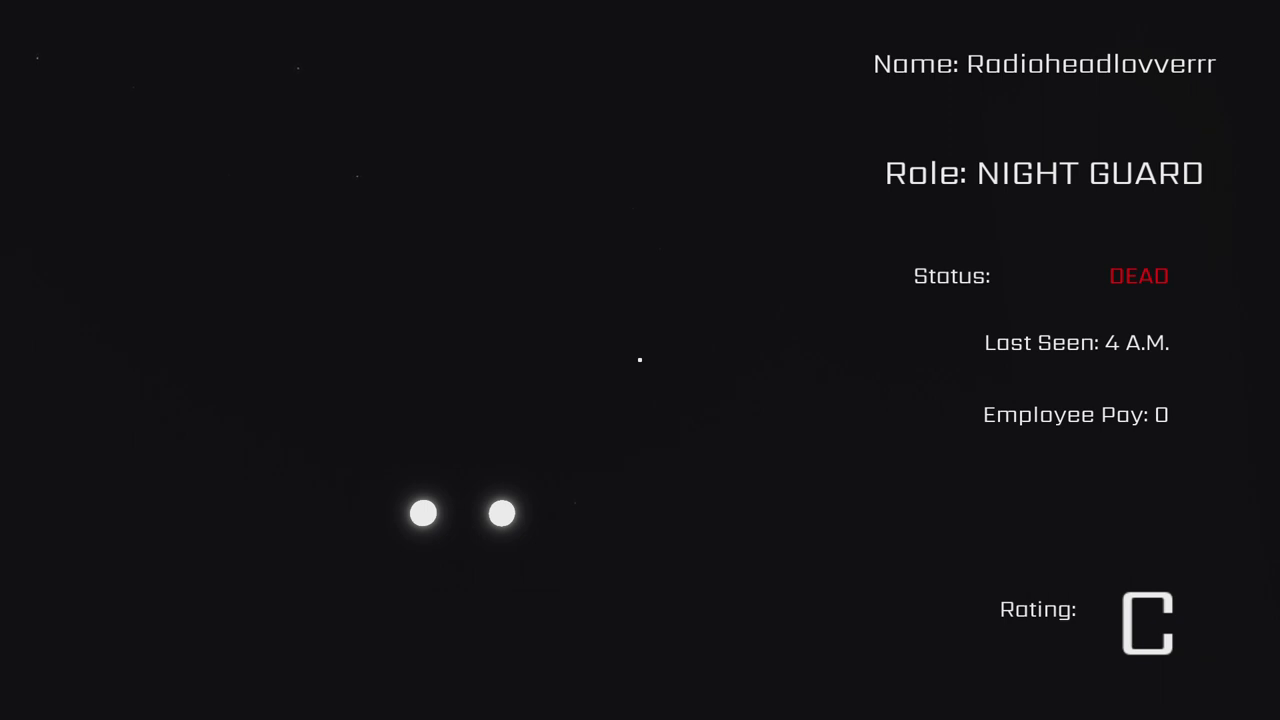
Step: Briefly open the Roblox system menu with Esc while the lobby loads
key("Escape")
key("Escape")
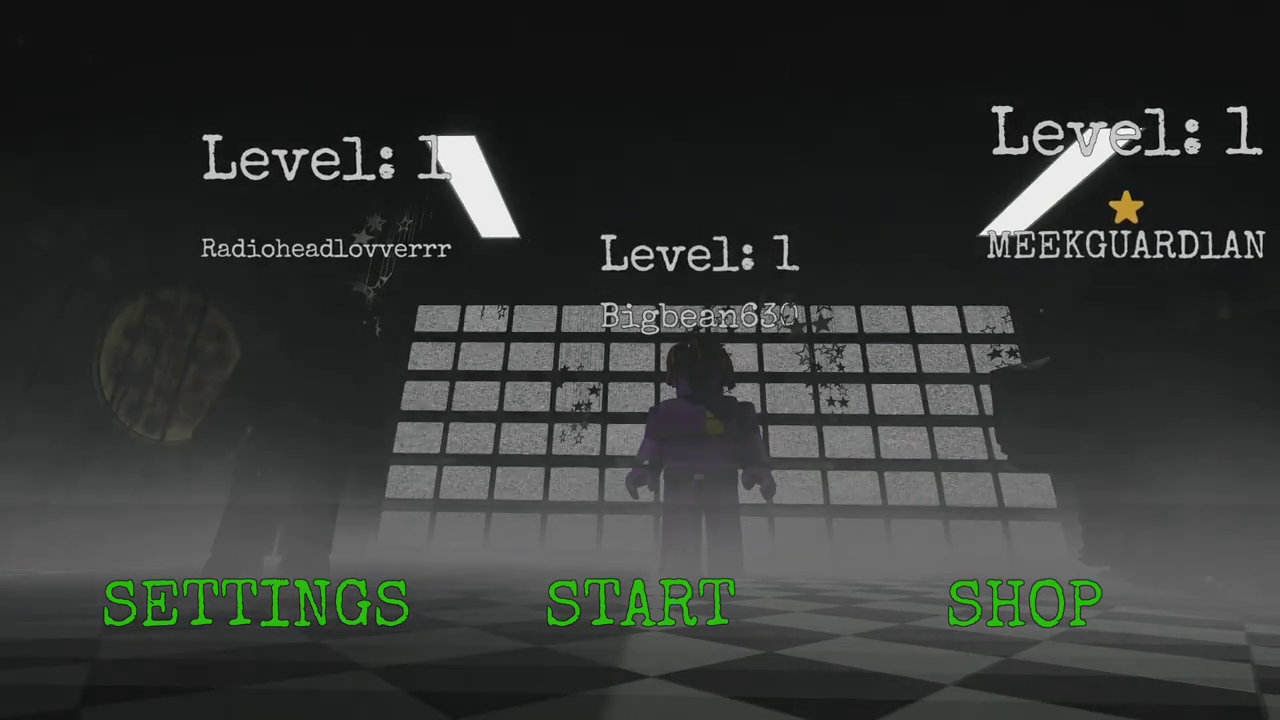
key("backslash")
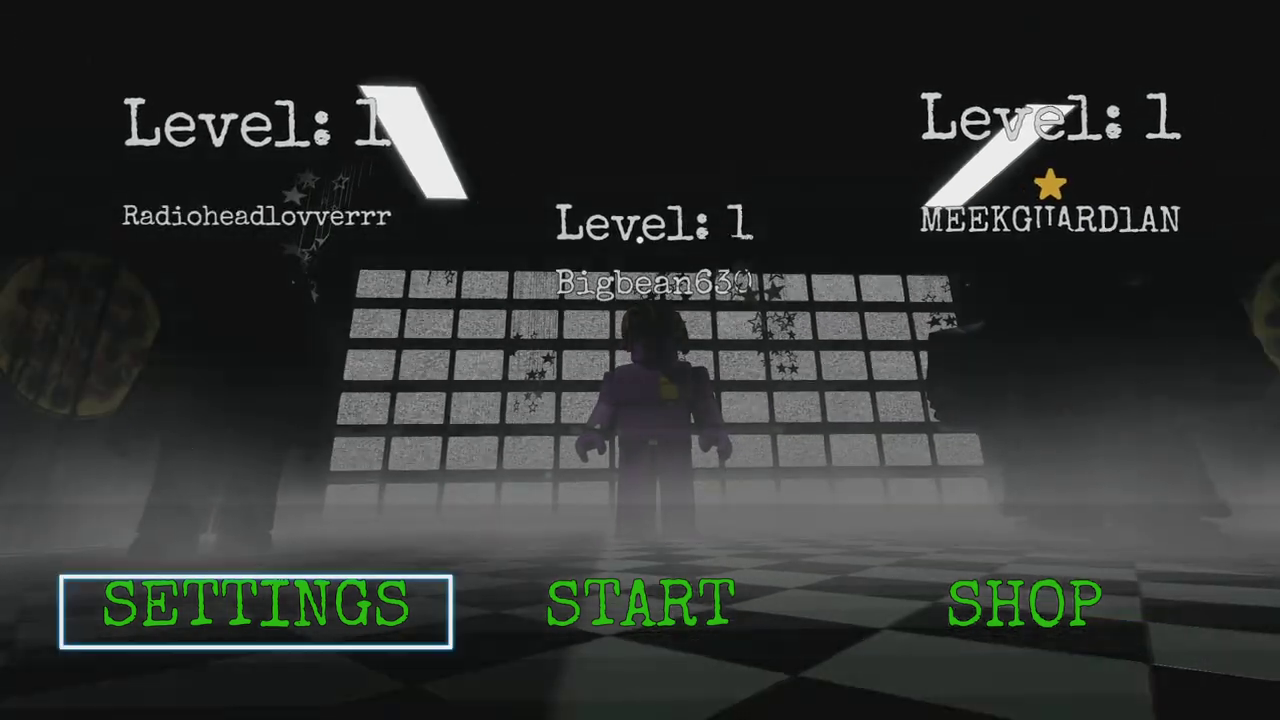
key("Right")
key("Return")
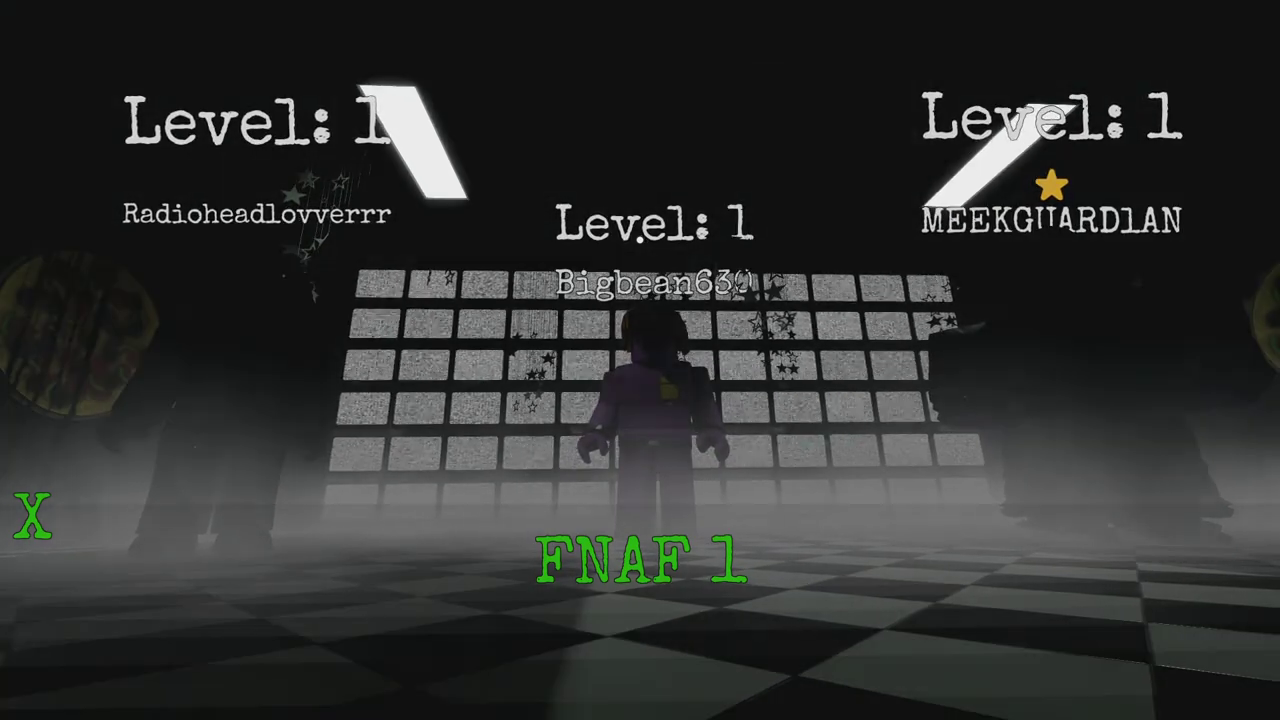
key("backslash")
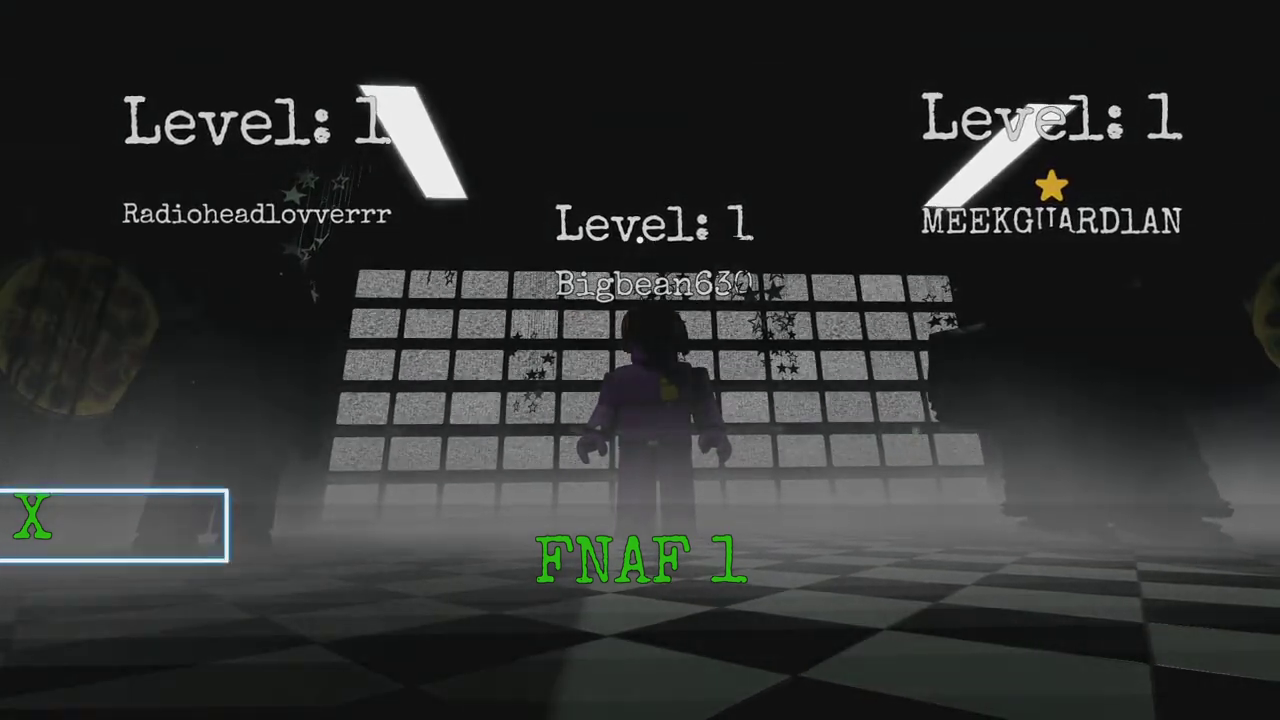
key("Return")
key("backslash")
key("Right")
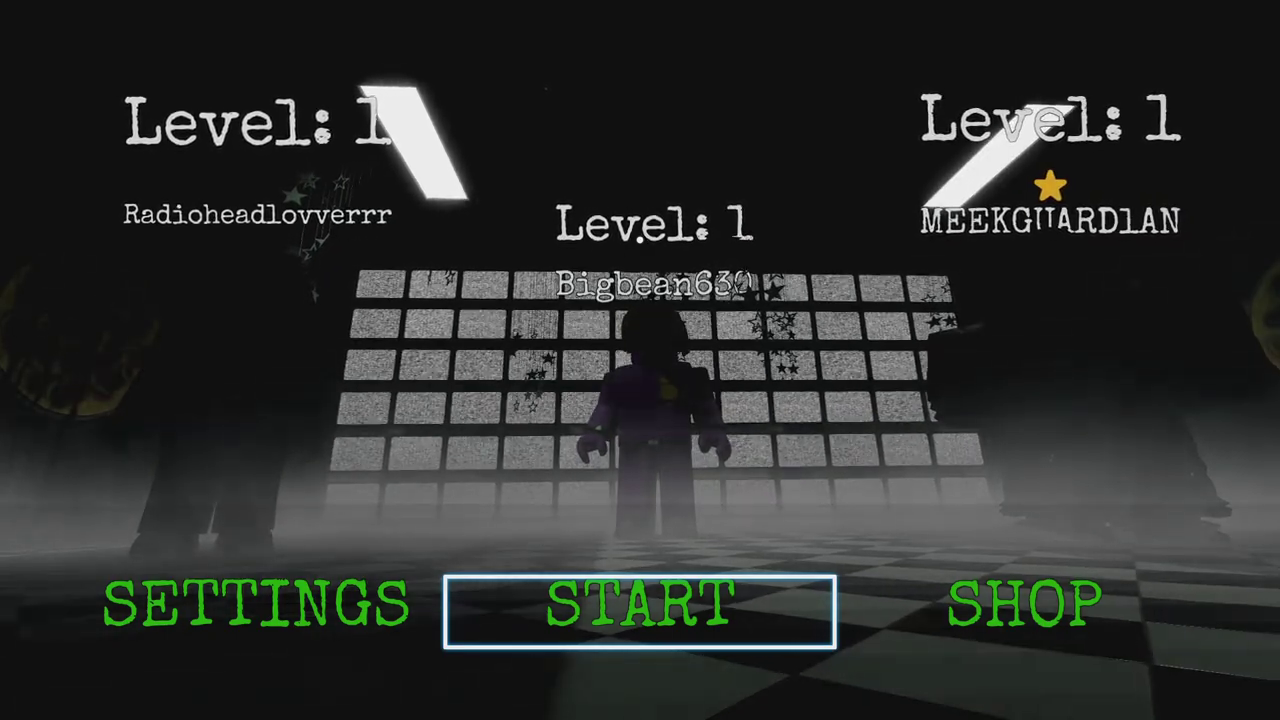
key("Return")
key("Left")
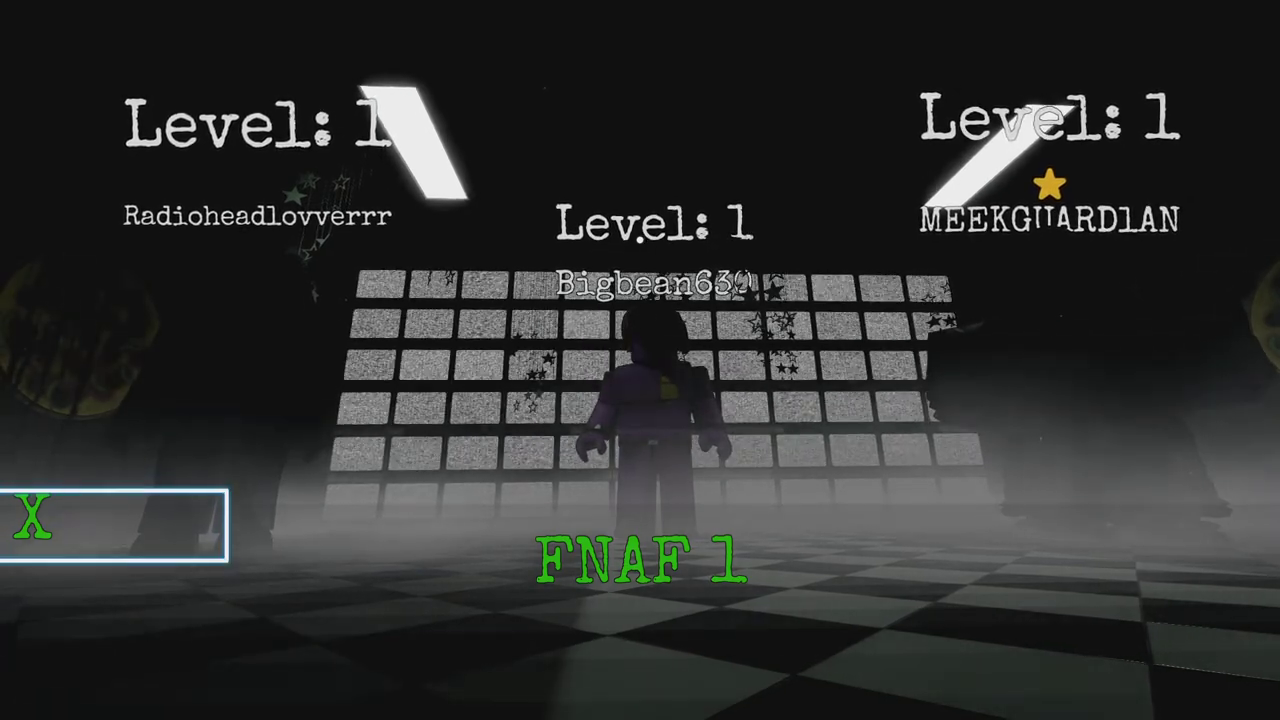
key("Return")
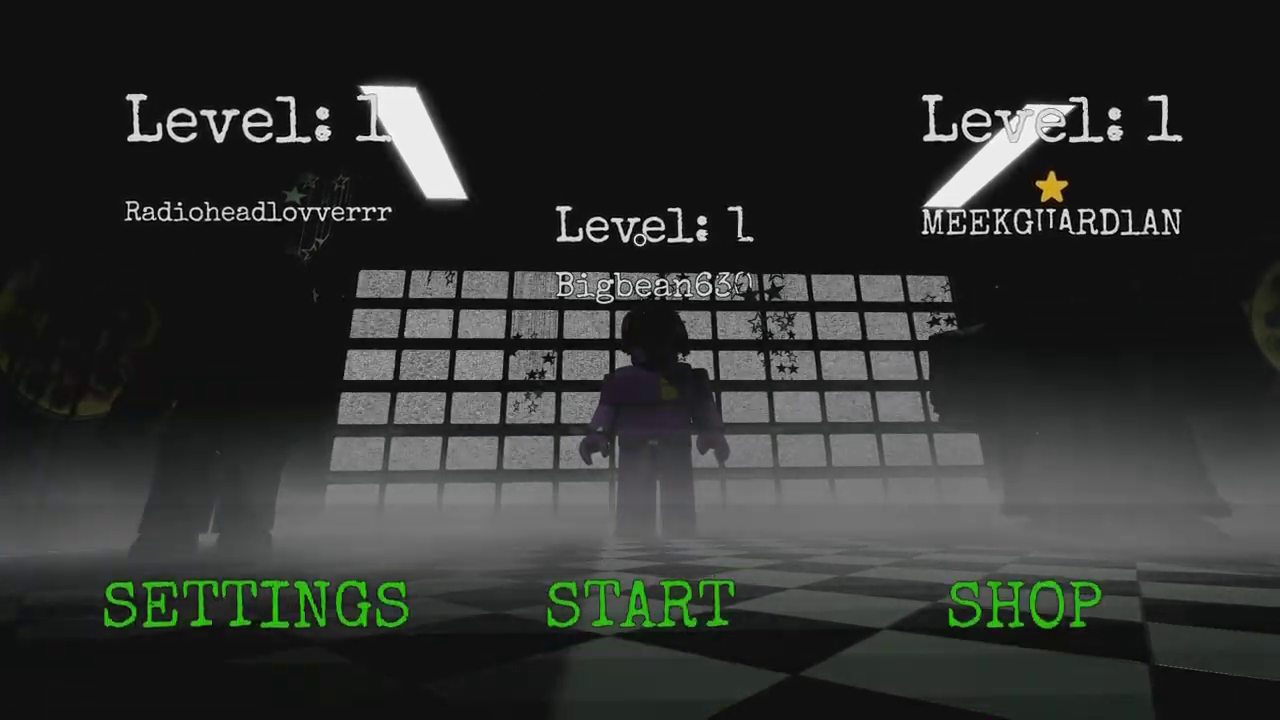
key("Down")
key("Return")
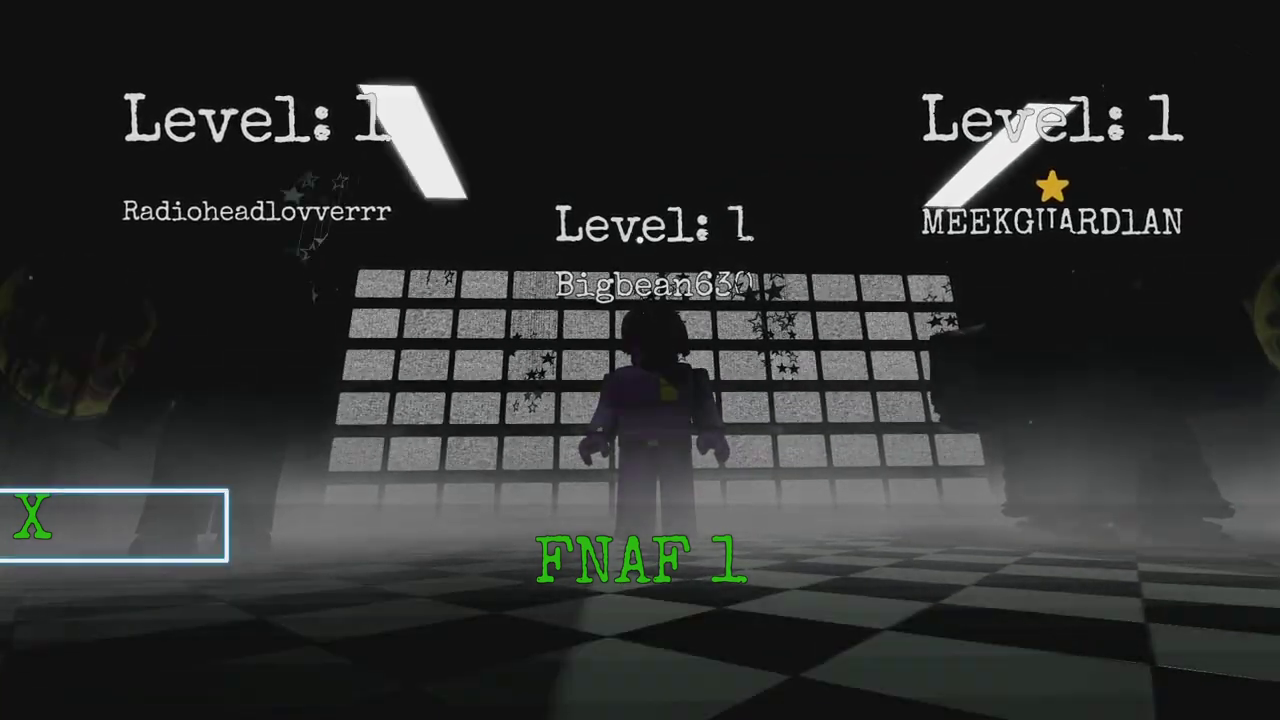
key("Down")
key("Up")
key("Return")
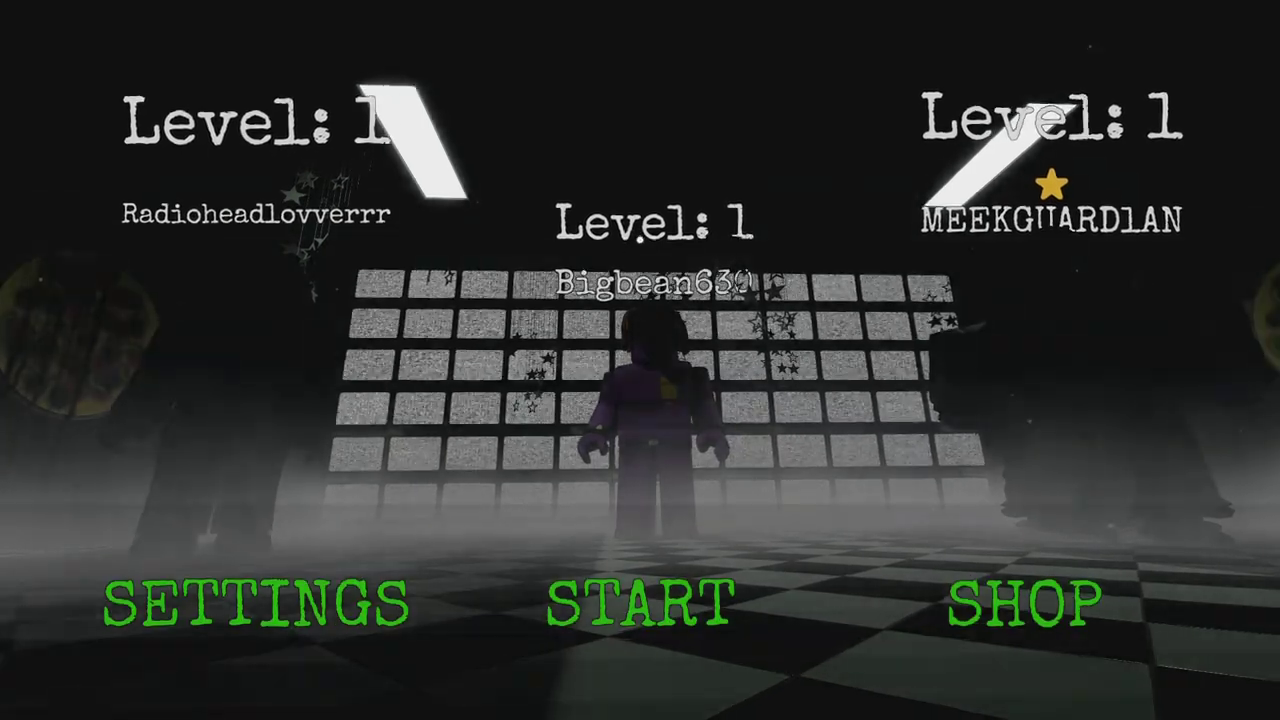